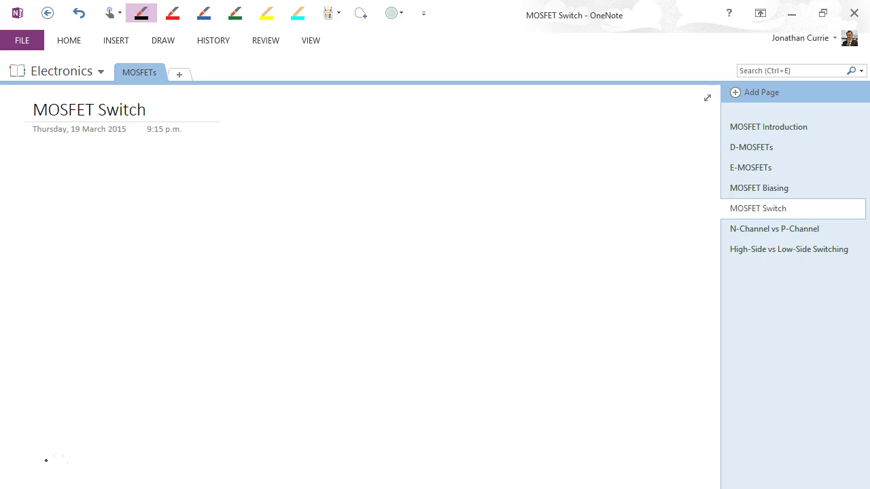
# Step: On the MOSFET Biasing page, mark the load line in black at VDD and at its crossing with the ohmic/active boundary
pyautogui.click(788, 187)
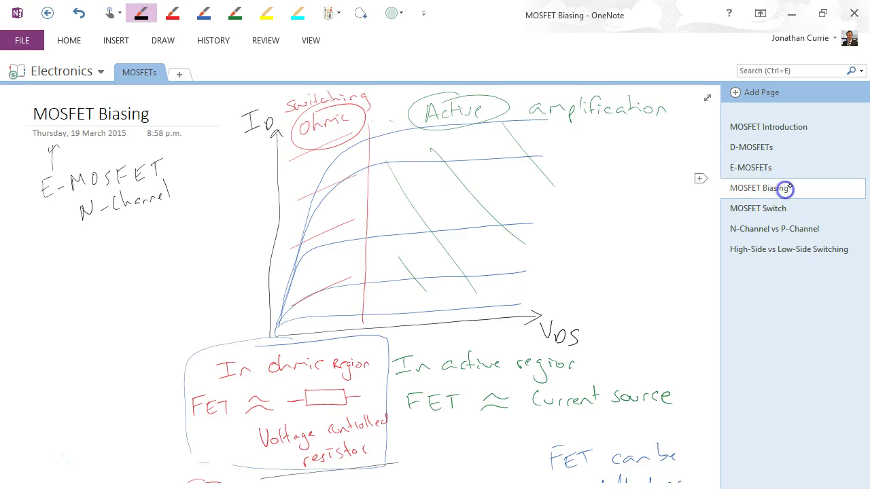
pyautogui.moveTo(713, 234); pyautogui.dragTo(719, 419)
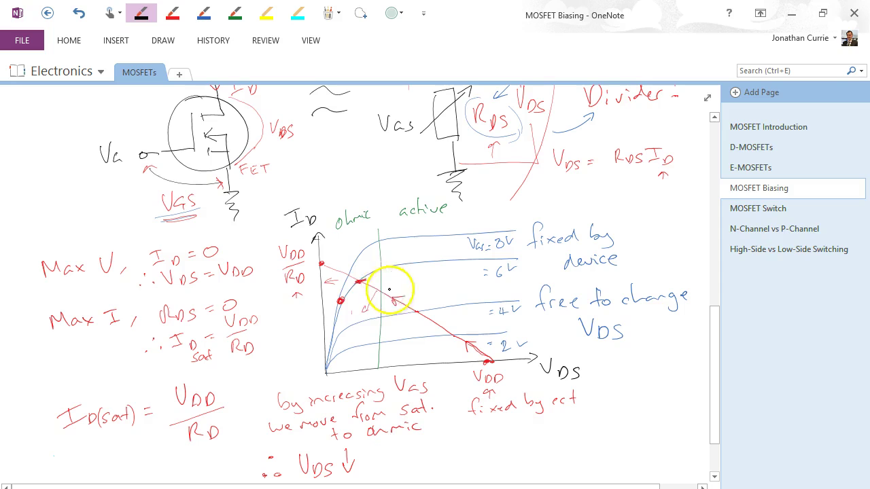
pyautogui.click(491, 361)
pyautogui.click(384, 290)
pyautogui.moveTo(388, 287); pyautogui.dragTo(380, 297)
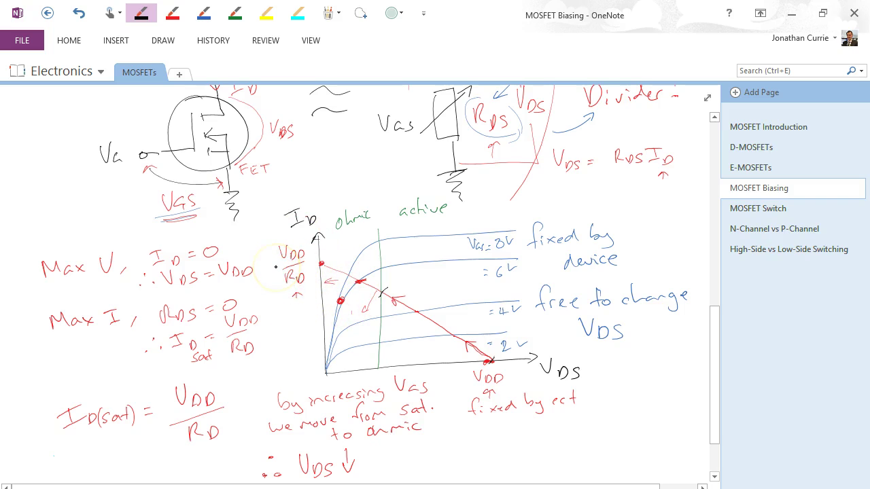
# Step: On the MOSFET Switch page, draw a black N-channel MOSFET circuit with a Vcc supply, drain resistor, gate lead and grounded source
pyautogui.click(767, 208)
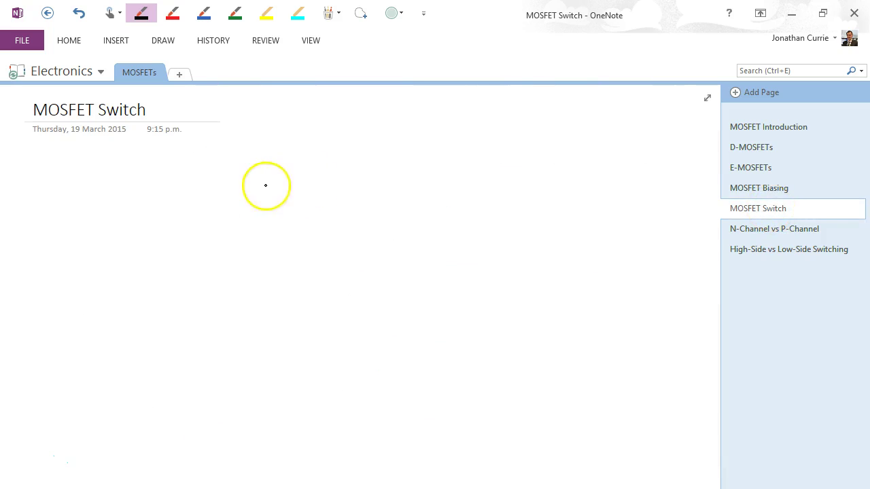
pyautogui.moveTo(275, 168)
pyautogui.mouseDown()
pyautogui.moveTo(274, 203)
pyautogui.moveTo(292, 201)
pyautogui.moveTo(285, 168)
pyautogui.mouseUp()
pyautogui.moveTo(273, 151)
pyautogui.mouseDown()
pyautogui.moveTo(299, 145)
pyautogui.moveTo(283, 122)
pyautogui.moveTo(291, 135)
pyautogui.mouseUp()
pyautogui.moveTo(303, 127); pyautogui.dragTo(299, 136)
pyautogui.moveTo(284, 204)
pyautogui.mouseDown()
pyautogui.moveTo(264, 271)
pyautogui.moveTo(279, 260)
pyautogui.moveTo(281, 273)
pyautogui.mouseUp()
pyautogui.moveTo(287, 254); pyautogui.dragTo(293, 256)
pyautogui.moveTo(293, 256)
pyautogui.mouseDown()
pyautogui.moveTo(296, 285)
pyautogui.moveTo(284, 220)
pyautogui.moveTo(257, 236)
pyautogui.mouseUp()
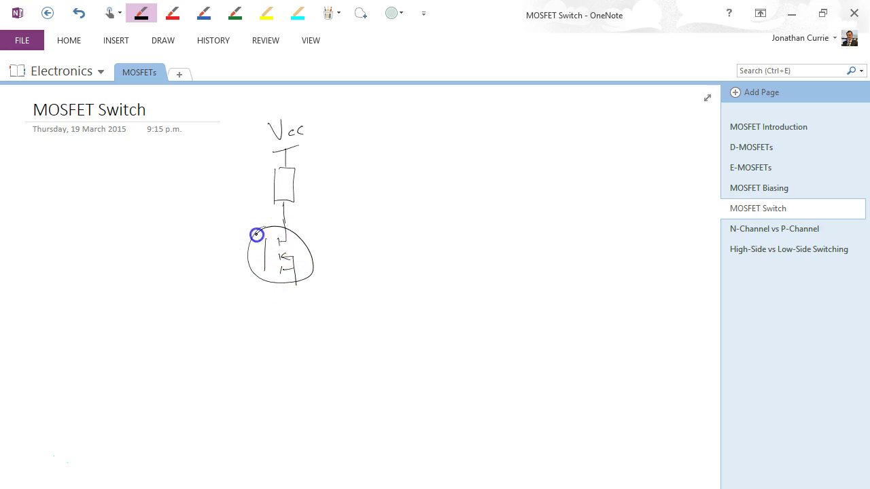
pyautogui.moveTo(263, 272); pyautogui.dragTo(223, 272)
pyautogui.moveTo(295, 281); pyautogui.dragTo(303, 323)
# Step: Draw the equivalent circuit beside it as two series resistors between Vcc and ground
pyautogui.moveTo(505, 162)
pyautogui.mouseDown()
pyautogui.moveTo(508, 257)
pyautogui.moveTo(521, 289)
pyautogui.mouseUp()
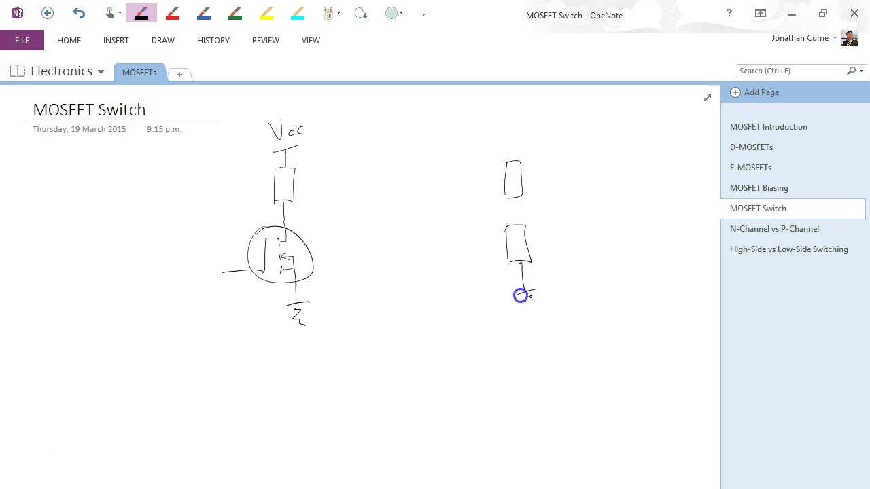
pyautogui.moveTo(515, 199); pyautogui.dragTo(517, 225)
pyautogui.moveTo(515, 161); pyautogui.dragTo(515, 115)
# Step: Label the MOSFET circuit's resistor RD in red and relabel its supply as VDD
pyautogui.click(172, 12)
pyautogui.moveTo(316, 182); pyautogui.dragTo(320, 188)
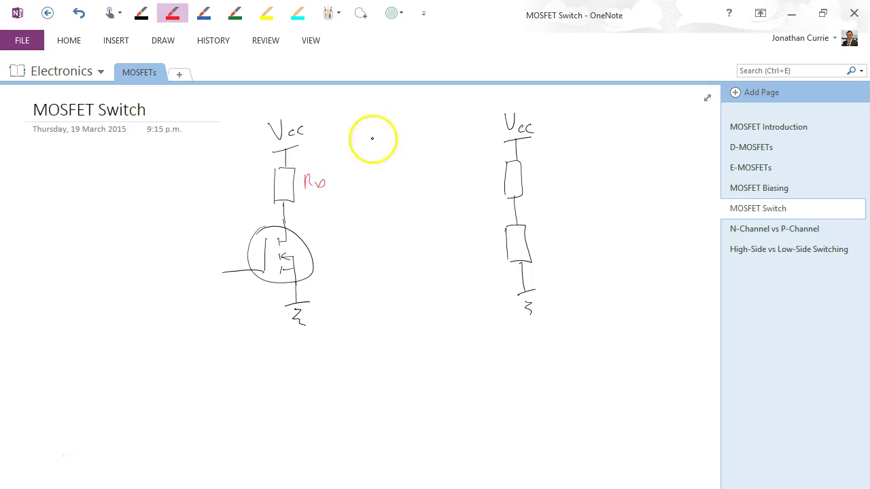
pyautogui.moveTo(295, 136)
pyautogui.mouseDown()
pyautogui.moveTo(282, 133)
pyautogui.moveTo(289, 141)
pyautogui.mouseUp()
pyautogui.moveTo(287, 132)
pyautogui.mouseDown()
pyautogui.moveTo(289, 141)
pyautogui.moveTo(299, 138)
pyautogui.mouseUp()
pyautogui.moveTo(298, 128); pyautogui.dragTo(300, 139)
# Step: Relabel the equivalent circuit's supply as VDD and label its two resistors RD and RDS in red
pyautogui.moveTo(521, 123)
pyautogui.mouseDown()
pyautogui.moveTo(530, 130)
pyautogui.moveTo(511, 127)
pyautogui.moveTo(521, 128)
pyautogui.mouseUp()
pyautogui.moveTo(532, 118); pyautogui.dragTo(530, 128)
pyautogui.moveTo(532, 117); pyautogui.dragTo(533, 129)
pyautogui.moveTo(529, 169); pyautogui.dragTo(528, 182)
pyautogui.moveTo(529, 168); pyautogui.dragTo(537, 180)
pyautogui.moveTo(543, 174); pyautogui.dragTo(542, 182)
pyautogui.moveTo(543, 173); pyautogui.dragTo(543, 182)
pyautogui.moveTo(534, 249); pyautogui.dragTo(560, 254)
# Step: Mark the drain-source voltage VDS and the gate-source voltage VGS on the MOSFET circuit in red
pyautogui.moveTo(291, 220); pyautogui.dragTo(330, 252)
pyautogui.moveTo(297, 293); pyautogui.dragTo(352, 267)
pyautogui.moveTo(241, 281); pyautogui.dragTo(277, 296)
pyautogui.moveTo(279, 292); pyautogui.dragTo(246, 280)
pyautogui.moveTo(232, 295); pyautogui.dragTo(257, 312)
# Step: Label the MOSFET's gate, source and drain terminals G, S and D, and add arrowheads to the VDS bracket
pyautogui.moveTo(231, 254); pyautogui.dragTo(231, 264)
pyautogui.moveTo(320, 302); pyautogui.dragTo(314, 310)
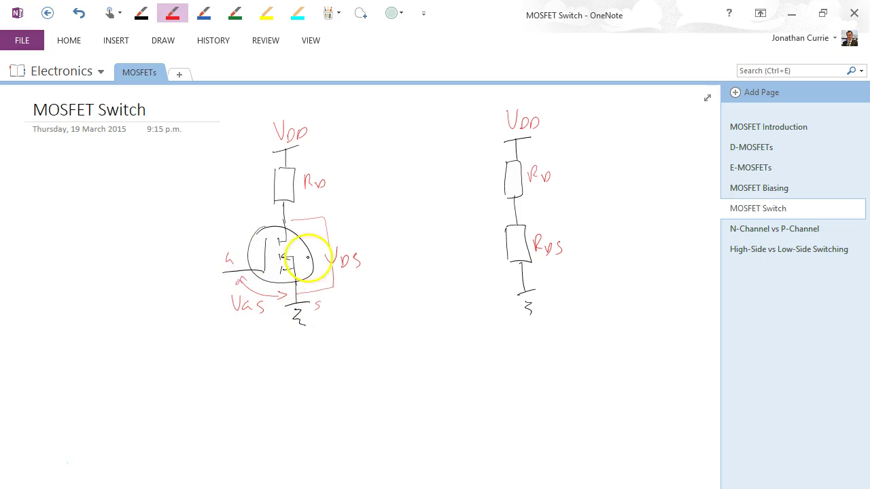
pyautogui.moveTo(293, 206); pyautogui.dragTo(296, 212)
pyautogui.moveTo(297, 215); pyautogui.dragTo(297, 223)
pyautogui.moveTo(303, 288); pyautogui.dragTo(303, 295)
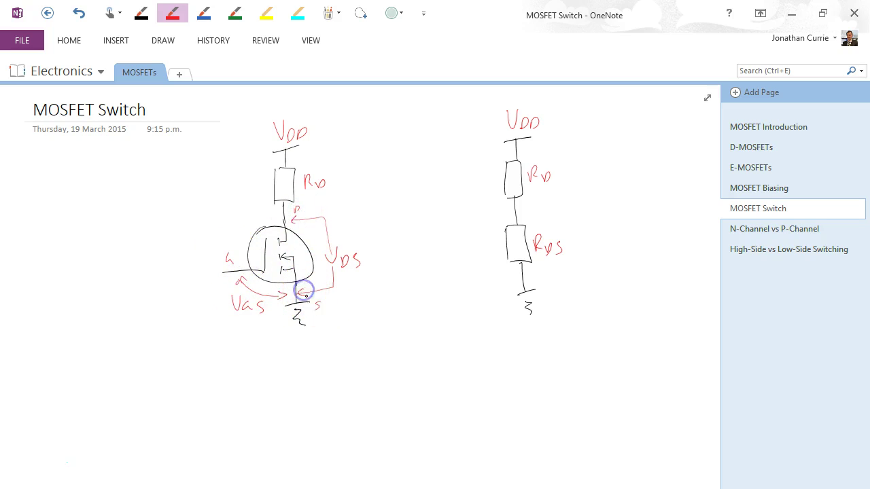
# Step: Draw a green double-headed arrow between the MOSFET circuit and the resistor equivalent circuit
pyautogui.click(235, 12)
pyautogui.moveTo(398, 221); pyautogui.dragTo(428, 216)
pyautogui.moveTo(402, 233)
pyautogui.mouseDown()
pyautogui.moveTo(457, 223)
pyautogui.moveTo(443, 235)
pyautogui.mouseUp()
pyautogui.moveTo(404, 207)
pyautogui.mouseDown()
pyautogui.moveTo(387, 237)
pyautogui.moveTo(401, 241)
pyautogui.mouseUp()
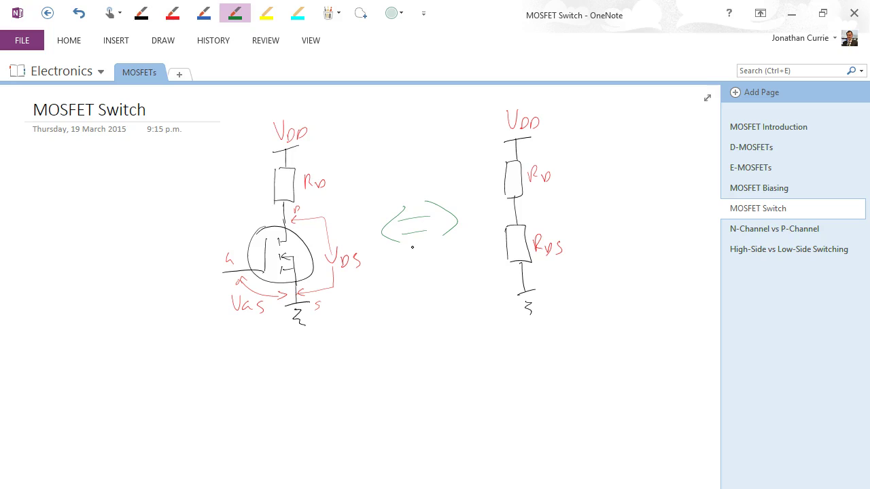
# Step: Sketch the characteristic graph beside the equivalent circuit with black axes, four blue curves and a green vertical region boundary
pyautogui.click(141, 12)
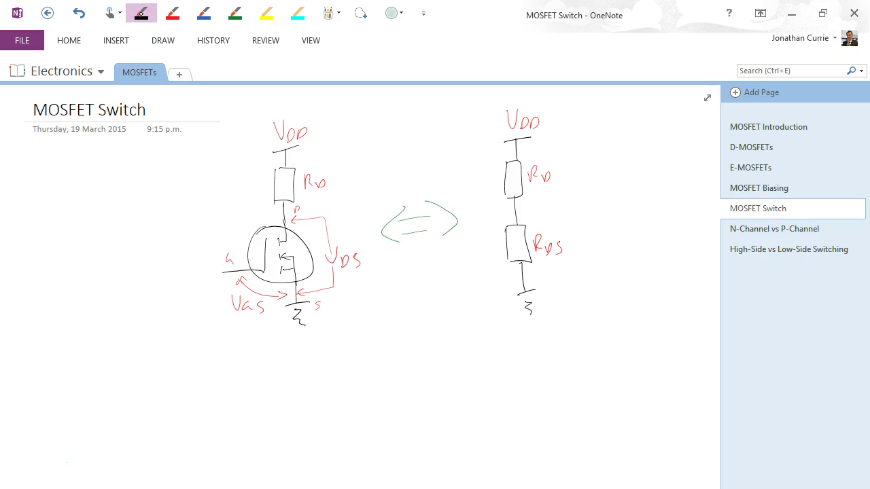
pyautogui.moveTo(607, 106)
pyautogui.mouseDown()
pyautogui.moveTo(612, 169)
pyautogui.moveTo(712, 169)
pyautogui.mouseUp()
pyautogui.click(203, 12)
pyautogui.moveTo(613, 170)
pyautogui.mouseDown()
pyautogui.moveTo(684, 154)
pyautogui.moveTo(658, 132)
pyautogui.moveTo(694, 127)
pyautogui.mouseUp()
pyautogui.moveTo(613, 165)
pyautogui.mouseDown()
pyautogui.moveTo(629, 126)
pyautogui.moveTo(683, 104)
pyautogui.moveTo(690, 92)
pyautogui.moveTo(648, 95)
pyautogui.moveTo(648, 169)
pyautogui.mouseUp()
pyautogui.click(235, 12)
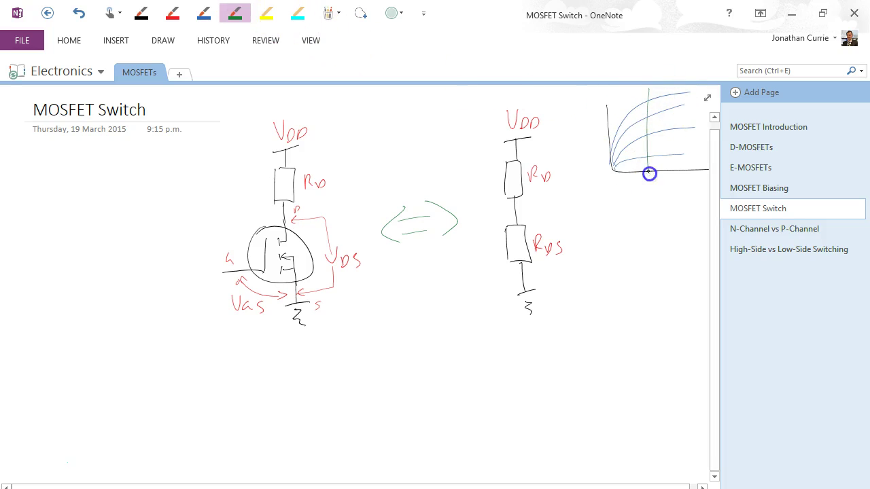
# Step: Add a red load line with endpoint dots and a direction arrow to the graph, and label the regions "ohmic" and "sat"
pyautogui.click(172, 13)
pyautogui.moveTo(607, 109); pyautogui.dragTo(696, 170)
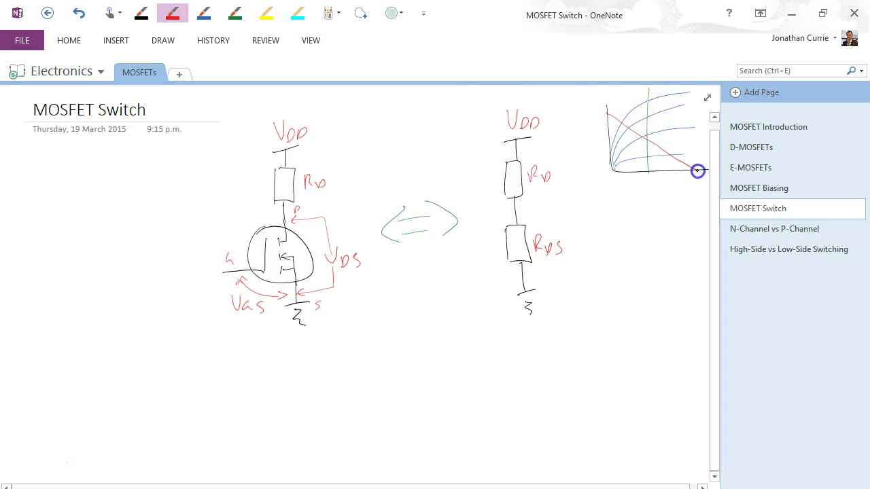
pyautogui.click(608, 113)
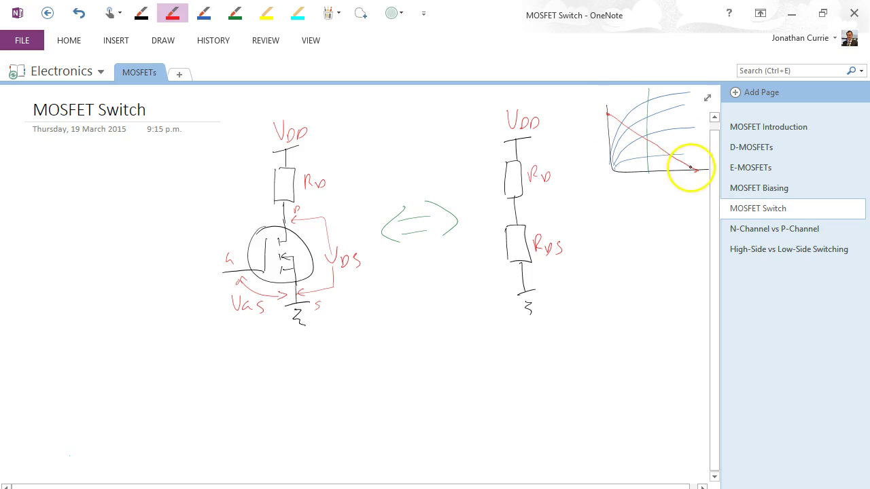
pyautogui.moveTo(680, 159); pyautogui.dragTo(687, 164)
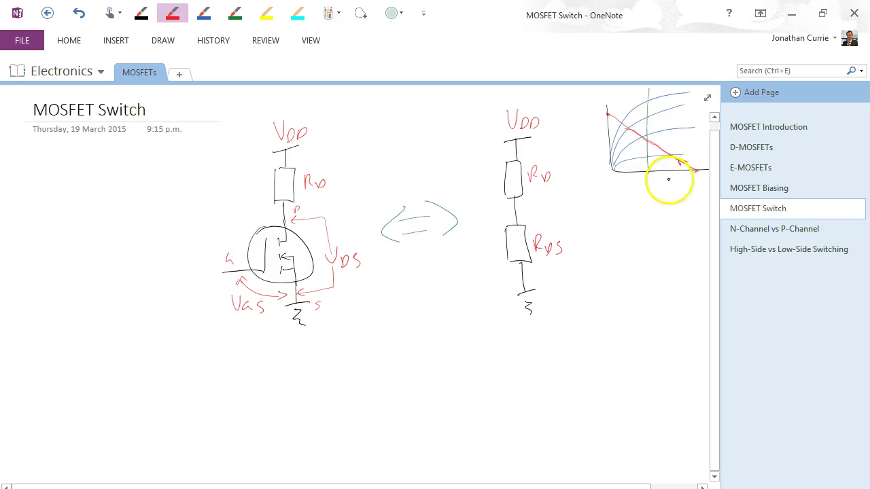
pyautogui.moveTo(684, 184); pyautogui.dragTo(685, 178)
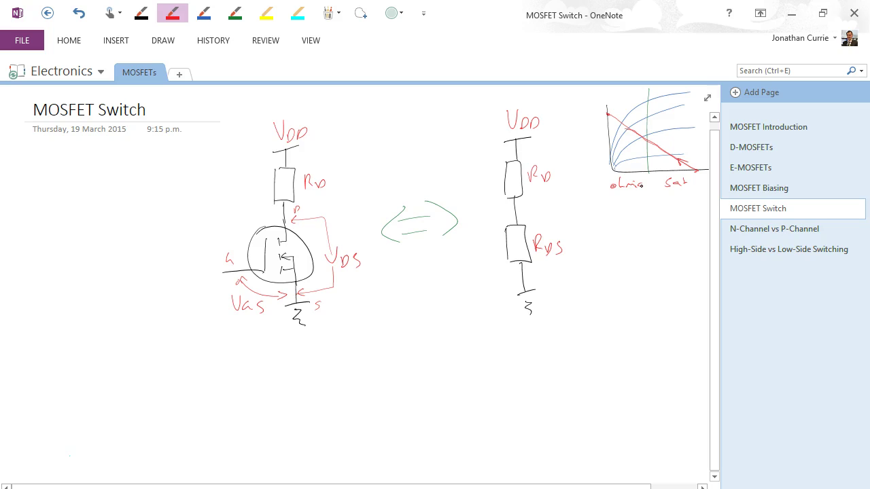
# Step: Write the underlined blue heading "In saturation region" with the condition VDS ≥ VGS − VGS(th) beneath it
pyautogui.click(203, 13)
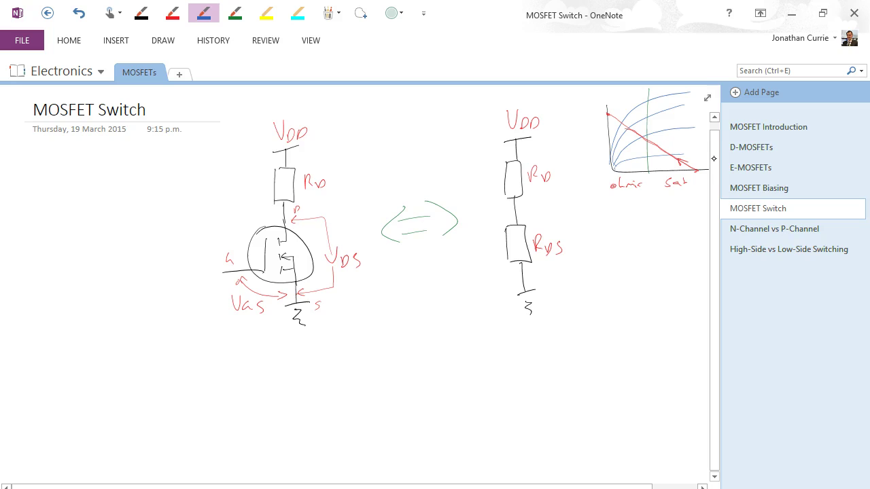
pyautogui.moveTo(26, 162)
pyautogui.mouseDown()
pyautogui.moveTo(27, 173)
pyautogui.moveTo(28, 160)
pyautogui.moveTo(48, 171)
pyautogui.mouseUp()
pyautogui.moveTo(62, 165)
pyautogui.mouseDown()
pyautogui.moveTo(86, 167)
pyautogui.moveTo(93, 153)
pyautogui.moveTo(108, 163)
pyautogui.moveTo(229, 163)
pyautogui.mouseUp()
pyautogui.moveTo(22, 192); pyautogui.dragTo(225, 178)
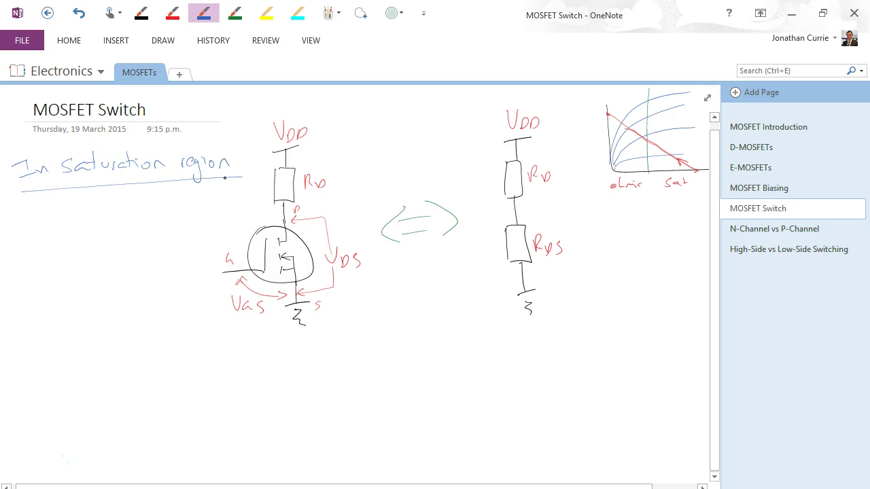
pyautogui.moveTo(13, 166); pyautogui.dragTo(32, 160)
pyautogui.moveTo(17, 213)
pyautogui.mouseDown()
pyautogui.moveTo(32, 210)
pyautogui.moveTo(46, 238)
pyautogui.moveTo(90, 225)
pyautogui.moveTo(95, 237)
pyautogui.moveTo(119, 212)
pyautogui.moveTo(181, 211)
pyautogui.moveTo(206, 230)
pyautogui.mouseUp()
pyautogui.moveTo(226, 213); pyautogui.dragTo(229, 230)
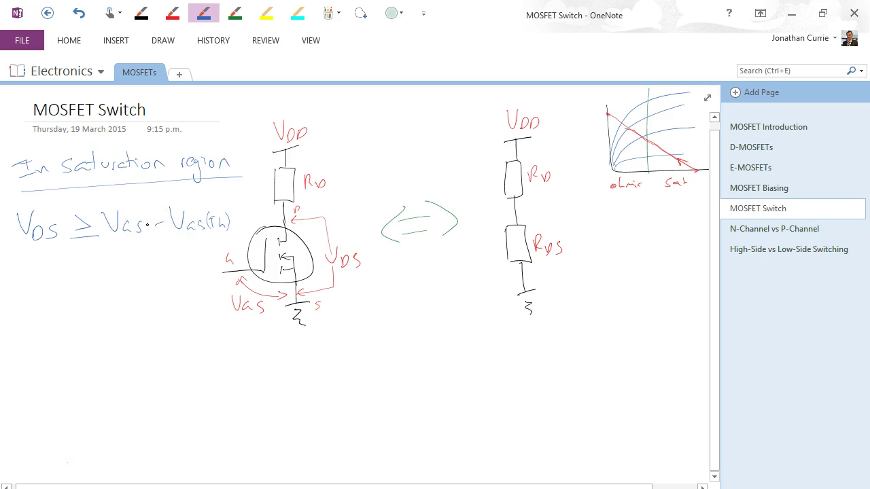
# Step: Write the saturation drain current equation ID = k(VGS − VTh)² below the condition in blue
pyautogui.moveTo(30, 276)
pyautogui.mouseDown()
pyautogui.moveTo(34, 291)
pyautogui.moveTo(41, 272)
pyautogui.moveTo(51, 294)
pyautogui.moveTo(81, 281)
pyautogui.moveTo(110, 289)
pyautogui.mouseUp()
pyautogui.moveTo(123, 258); pyautogui.dragTo(125, 307)
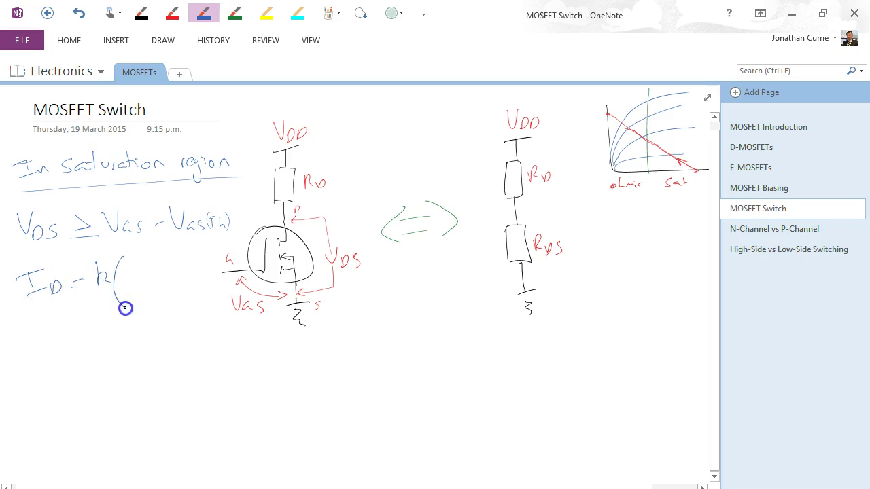
pyautogui.moveTo(125, 266); pyautogui.dragTo(136, 270)
pyautogui.moveTo(151, 279)
pyautogui.mouseDown()
pyautogui.moveTo(144, 286)
pyautogui.moveTo(171, 281)
pyautogui.mouseUp()
pyautogui.moveTo(175, 258)
pyautogui.mouseDown()
pyautogui.moveTo(190, 257)
pyautogui.moveTo(197, 269)
pyautogui.mouseUp()
pyautogui.moveTo(194, 269); pyautogui.dragTo(203, 278)
pyautogui.moveTo(202, 257); pyautogui.dragTo(204, 287)
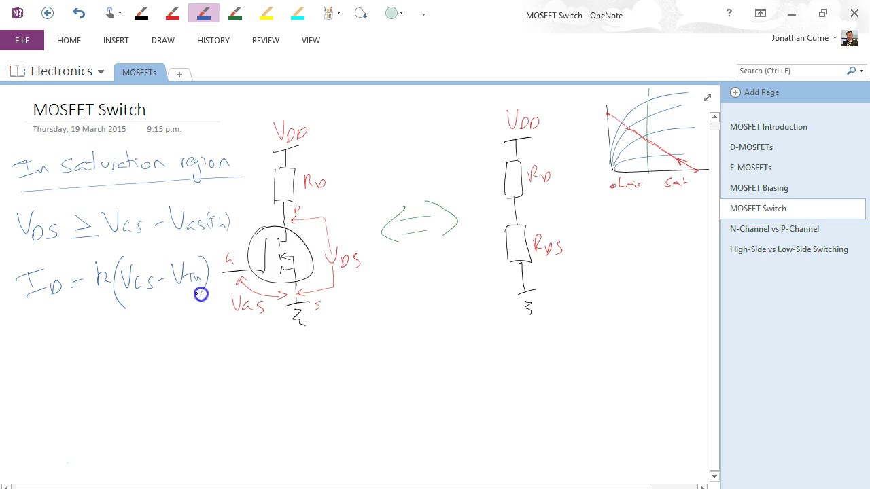
pyautogui.moveTo(212, 248); pyautogui.dragTo(218, 257)
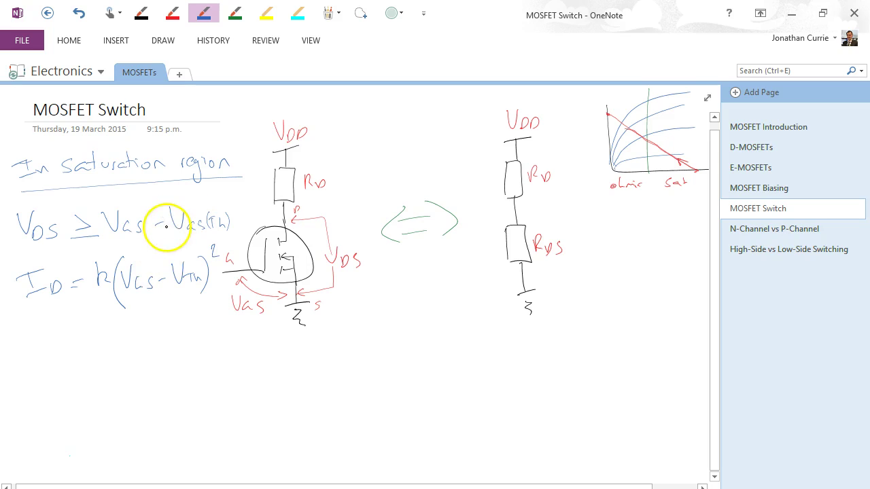
# Step: Bracket the graph's sat region in blue and annotate it with "easier to solve for the range of VGS in sat" and a left-pointing arrow
pyautogui.moveTo(654, 188); pyautogui.dragTo(692, 196)
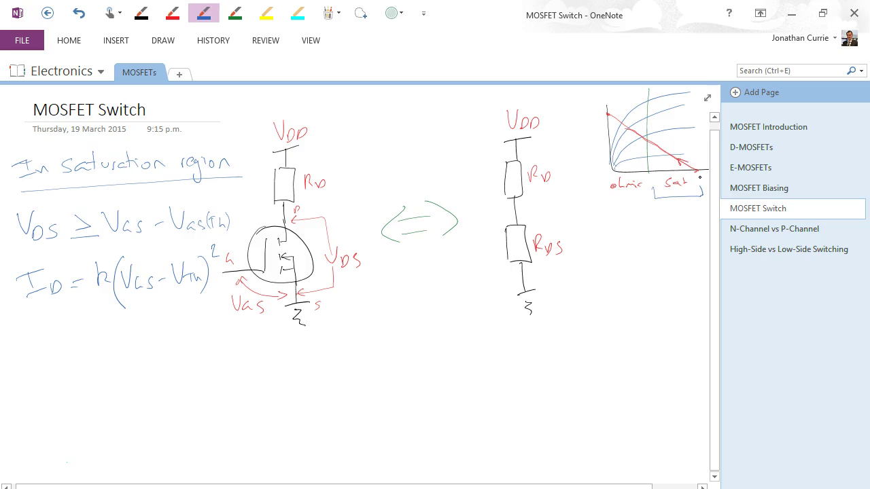
pyautogui.click(312, 134)
pyautogui.moveTo(655, 213)
pyautogui.mouseDown()
pyautogui.moveTo(691, 212)
pyautogui.moveTo(672, 229)
pyautogui.moveTo(696, 233)
pyautogui.mouseUp()
pyautogui.moveTo(640, 249)
pyautogui.mouseDown()
pyautogui.moveTo(646, 259)
pyautogui.moveTo(682, 254)
pyautogui.mouseUp()
pyautogui.moveTo(635, 273); pyautogui.dragTo(694, 276)
pyautogui.moveTo(630, 289); pyautogui.dragTo(670, 295)
pyautogui.moveTo(655, 323); pyautogui.dragTo(670, 314)
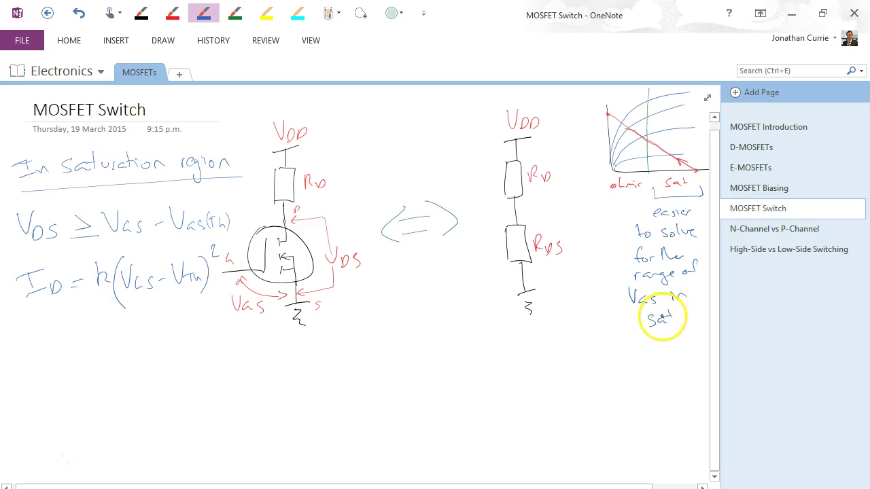
pyautogui.moveTo(644, 175); pyautogui.dragTo(650, 176)
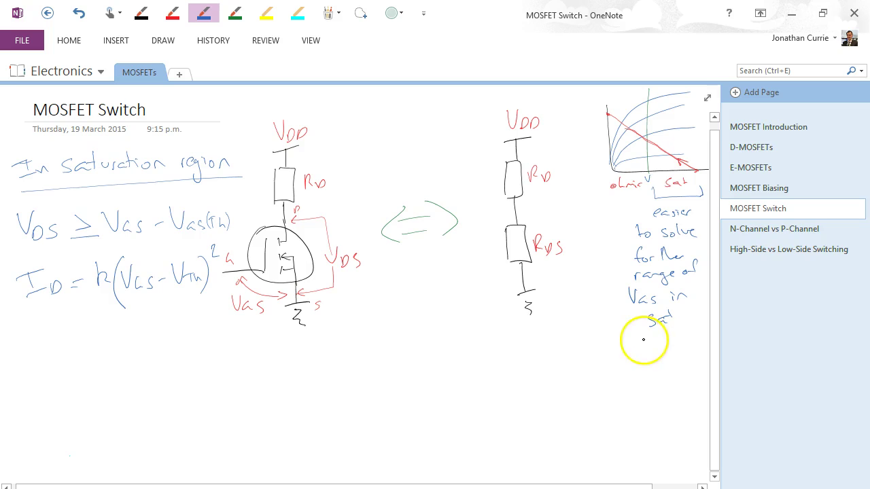
pyautogui.moveTo(641, 341); pyautogui.dragTo(603, 342)
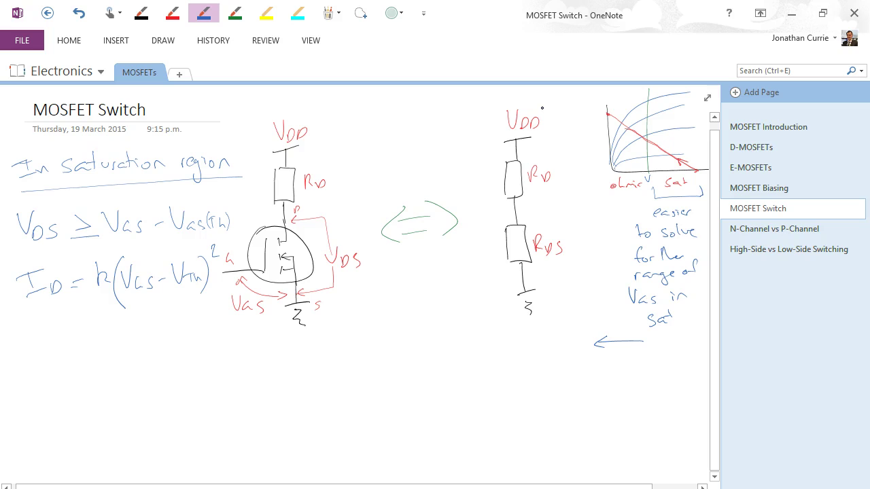
# Step: Note the device constant k with units mA/V² in red below the MOSFET circuit, with an arrow pointing to the transistor
pyautogui.scroll(-4, 714, 476)
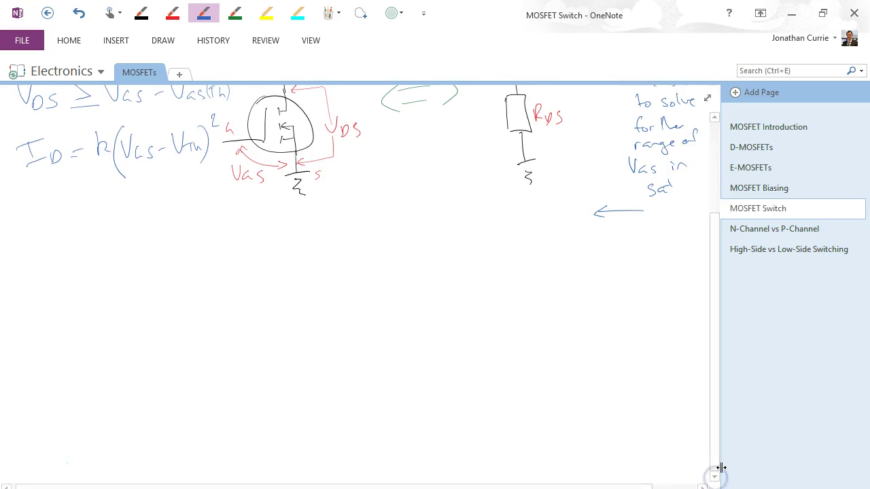
pyautogui.click(174, 16)
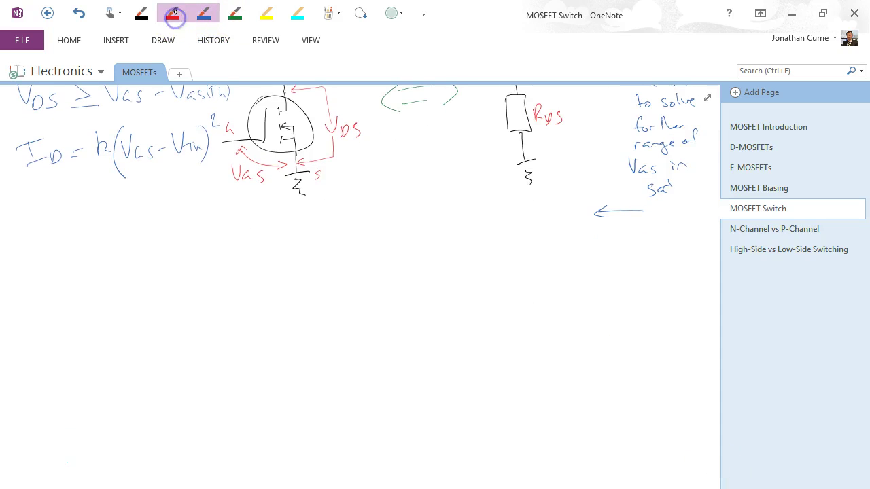
pyautogui.moveTo(331, 168)
pyautogui.mouseDown()
pyautogui.moveTo(347, 186)
pyautogui.moveTo(346, 166)
pyautogui.moveTo(373, 192)
pyautogui.mouseUp()
pyautogui.click(400, 187)
pyautogui.moveTo(395, 199)
pyautogui.mouseDown()
pyautogui.moveTo(436, 189)
pyautogui.moveTo(419, 203)
pyautogui.moveTo(437, 207)
pyautogui.mouseUp()
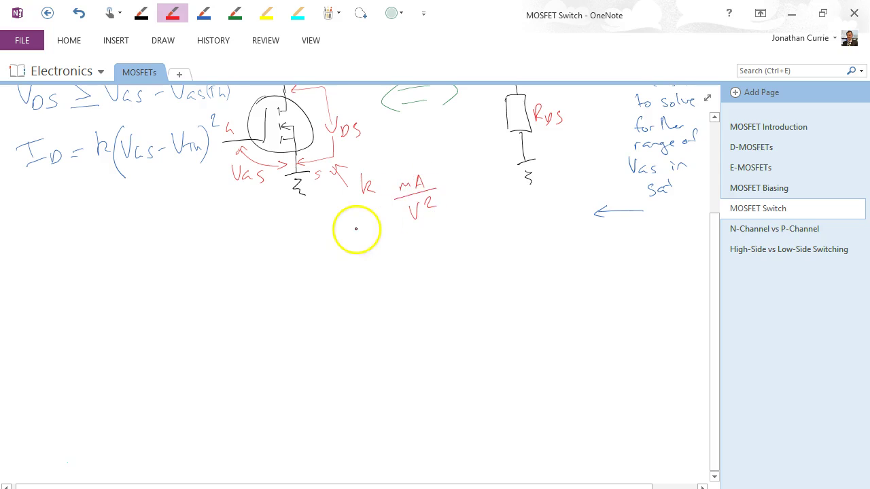
# Step: Write VGS(th) in red beneath the k parameter, undoing the badly written strokes
pyautogui.moveTo(355, 234)
pyautogui.mouseDown()
pyautogui.moveTo(353, 223)
pyautogui.moveTo(385, 238)
pyautogui.mouseUp()
pyautogui.hotkey('ctrl', 'z')
pyautogui.hotkey('ctrl', 'z')
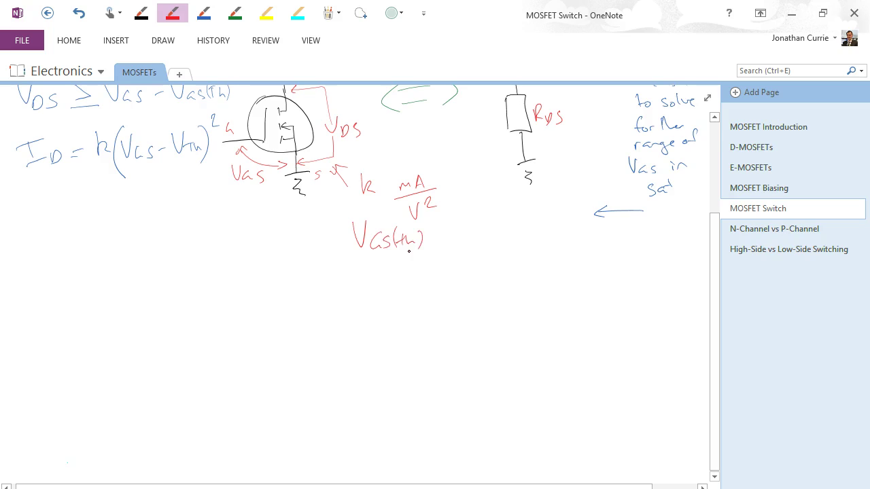
# Step: Label the gate input Vi and mark the drain node as output Vo in green on the MOSFET circuit
pyautogui.click(141, 13)
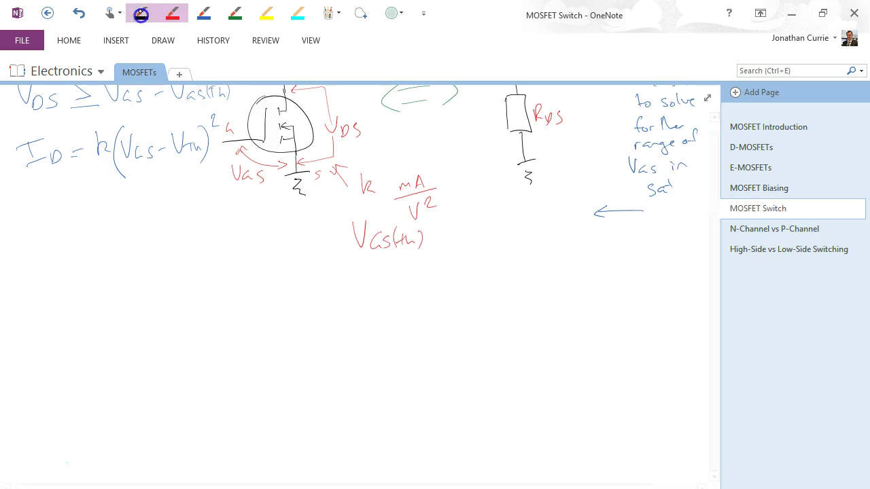
pyautogui.scroll(1, 715, 348)
pyautogui.moveTo(715, 348); pyautogui.dragTo(717, 296)
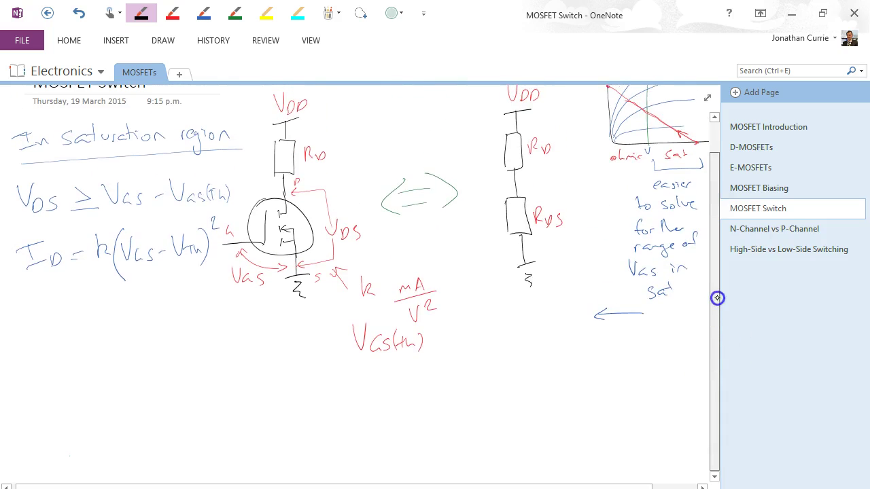
pyautogui.click(235, 13)
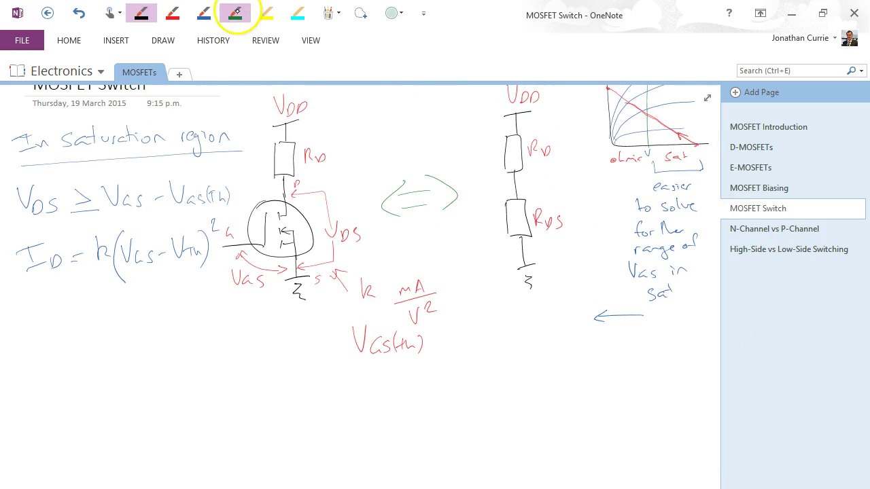
pyautogui.moveTo(212, 256); pyautogui.dragTo(222, 258)
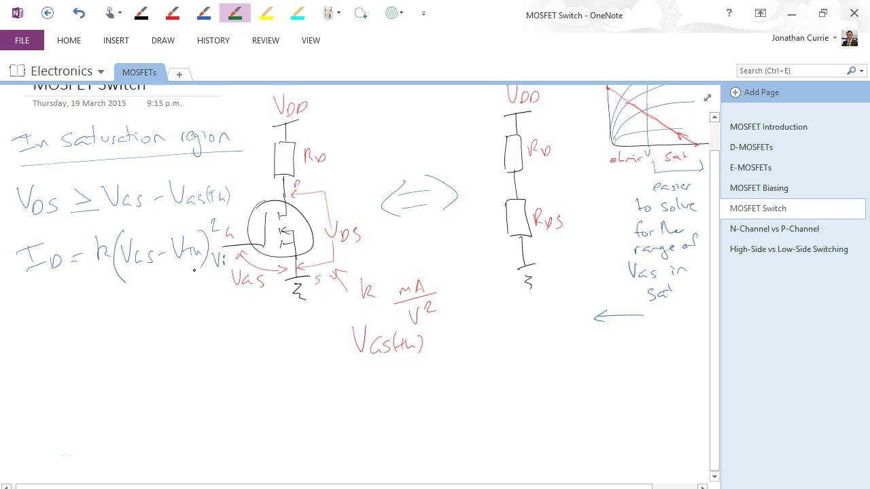
pyautogui.click(286, 189)
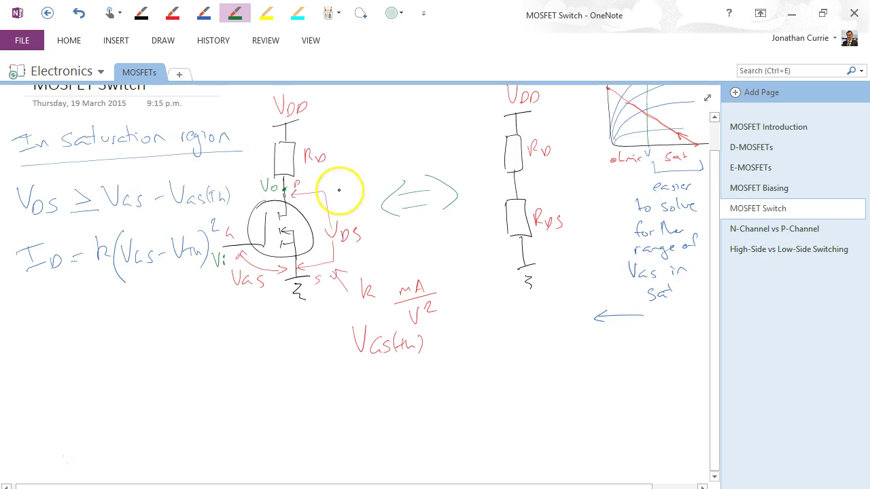
# Step: Write the relations Vi = VGS and Vo = VDS in green below the MOSFET circuit and draw a box around them
pyautogui.moveTo(161, 319); pyautogui.dragTo(197, 330)
pyautogui.moveTo(190, 337); pyautogui.dragTo(226, 315)
pyautogui.moveTo(235, 326); pyautogui.dragTo(244, 335)
pyautogui.moveTo(162, 360); pyautogui.dragTo(174, 358)
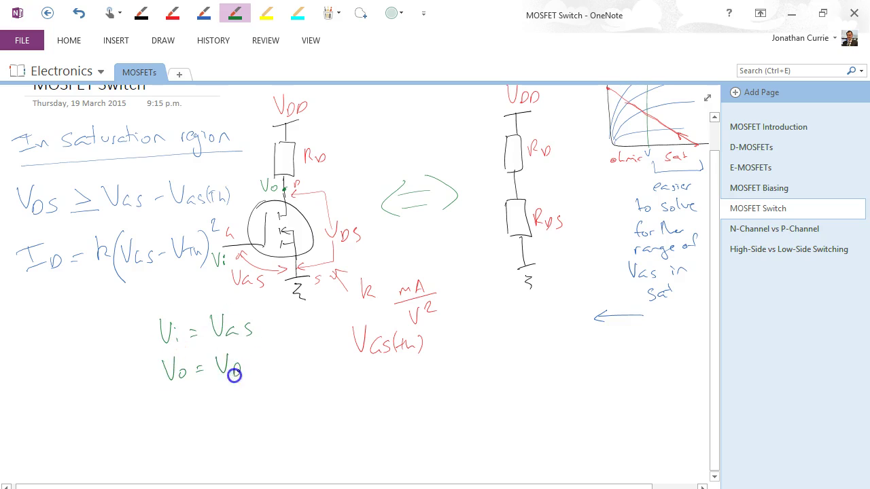
pyautogui.moveTo(140, 365)
pyautogui.mouseDown()
pyautogui.moveTo(266, 301)
pyautogui.moveTo(144, 394)
pyautogui.mouseUp()
# Step: Underline VGS(th) and bracket the saturation condition VDS ≥ VGS − VGS(th) in black
pyautogui.scroll(-4, 716, 468)
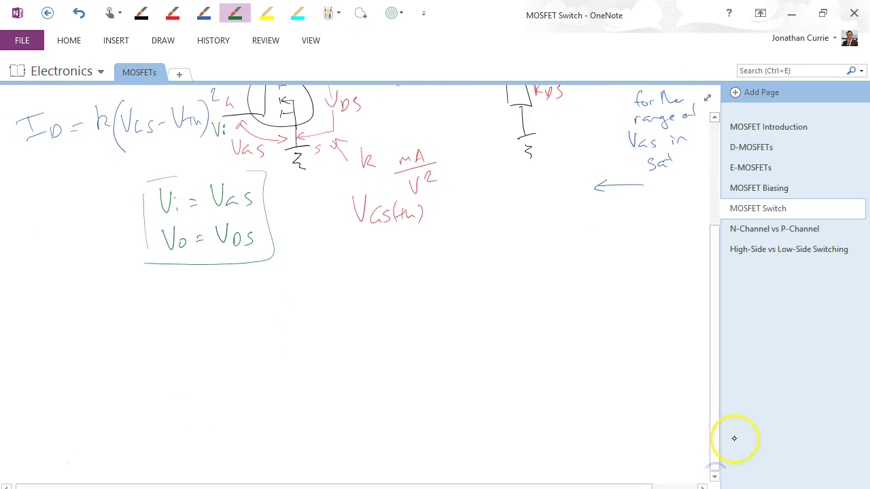
pyautogui.moveTo(717, 396); pyautogui.dragTo(717, 376)
pyautogui.click(142, 15)
pyautogui.scroll(2, 716, 375)
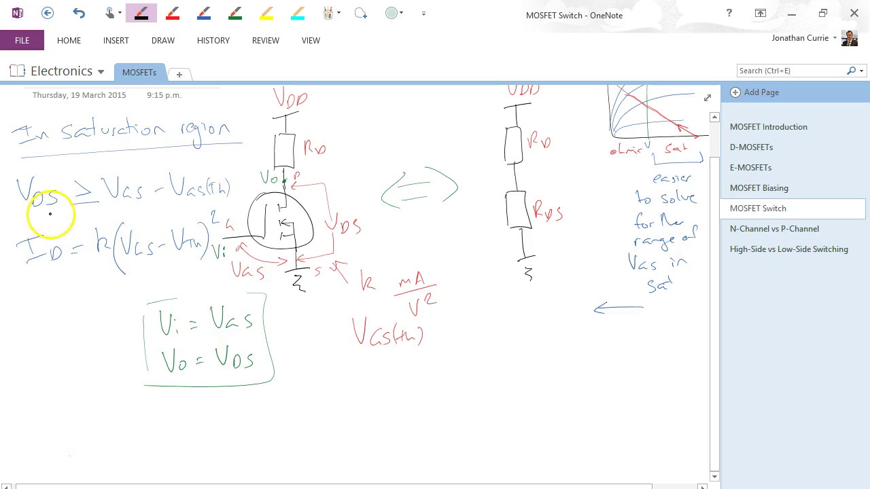
pyautogui.moveTo(193, 202); pyautogui.dragTo(207, 201)
pyautogui.moveTo(41, 212)
pyautogui.mouseDown()
pyautogui.moveTo(8, 210)
pyautogui.moveTo(9, 178)
pyautogui.mouseUp()
pyautogui.moveTo(221, 164); pyautogui.dragTo(243, 169)
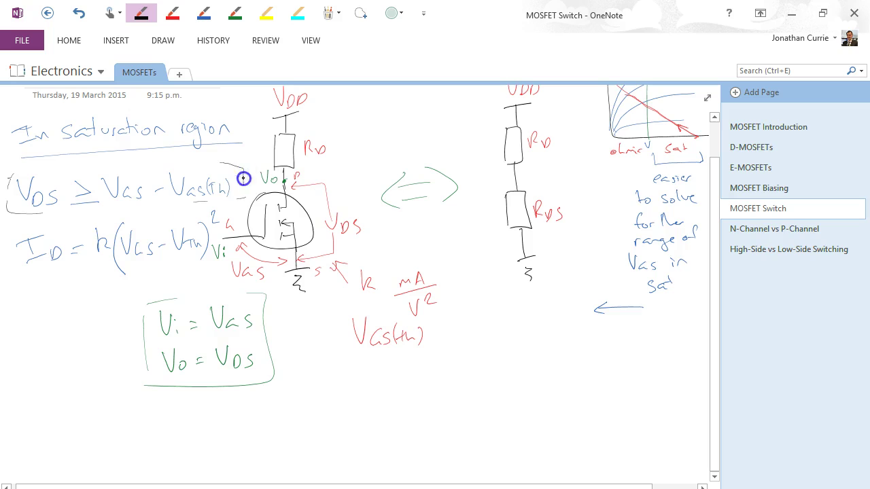
# Step: Write Vo ≥ Vi − VT in black below the resistor circuit, adding a tick and an arrow up to the saturation note
pyautogui.moveTo(448, 392)
pyautogui.mouseDown()
pyautogui.moveTo(483, 380)
pyautogui.moveTo(482, 393)
pyautogui.mouseUp()
pyautogui.moveTo(477, 399); pyautogui.dragTo(569, 391)
pyautogui.moveTo(582, 373); pyautogui.dragTo(593, 375)
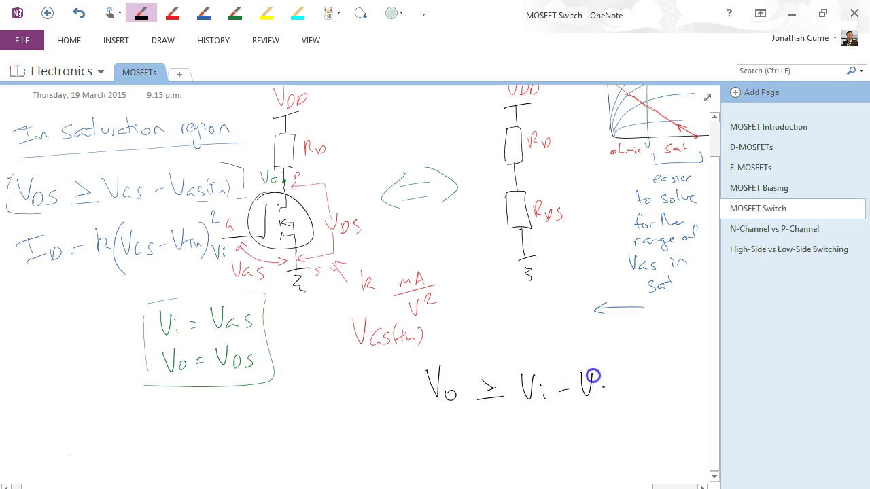
pyautogui.moveTo(651, 384); pyautogui.dragTo(670, 378)
pyautogui.moveTo(648, 345); pyautogui.dragTo(667, 302)
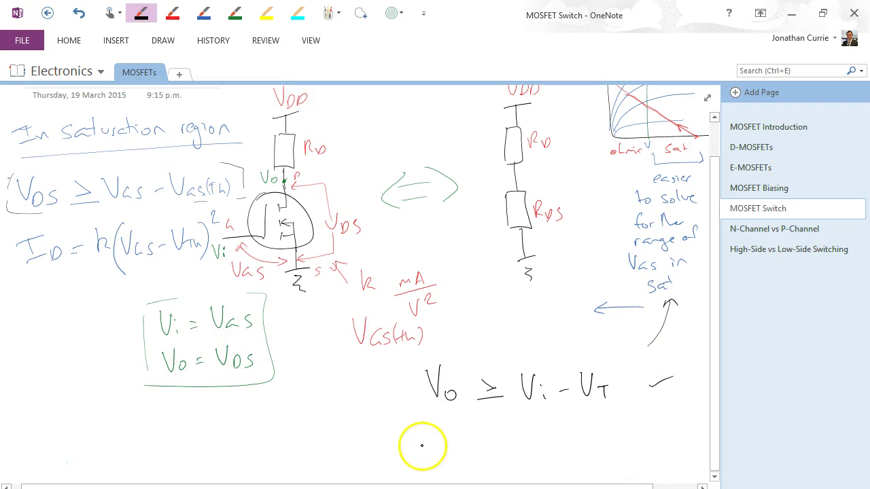
# Step: Write the drain current equation ID = k(Vi − VT)² in black beneath the Vo inequality
pyautogui.moveTo(436, 426); pyautogui.dragTo(491, 428)
pyautogui.moveTo(482, 434); pyautogui.dragTo(516, 433)
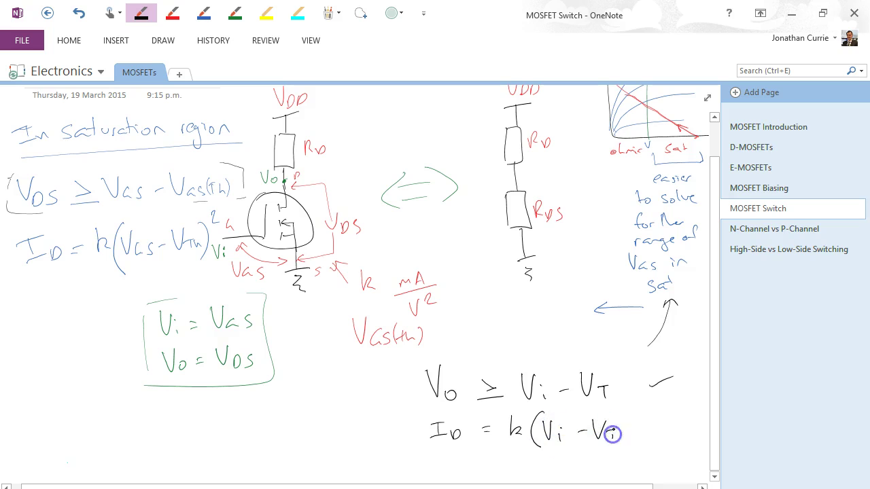
pyautogui.moveTo(636, 409); pyautogui.dragTo(644, 415)
# Step: Circle Vi in both black equations in red, and add small red arrows above k and pointing to Vo
pyautogui.scroll(-3, 707, 469)
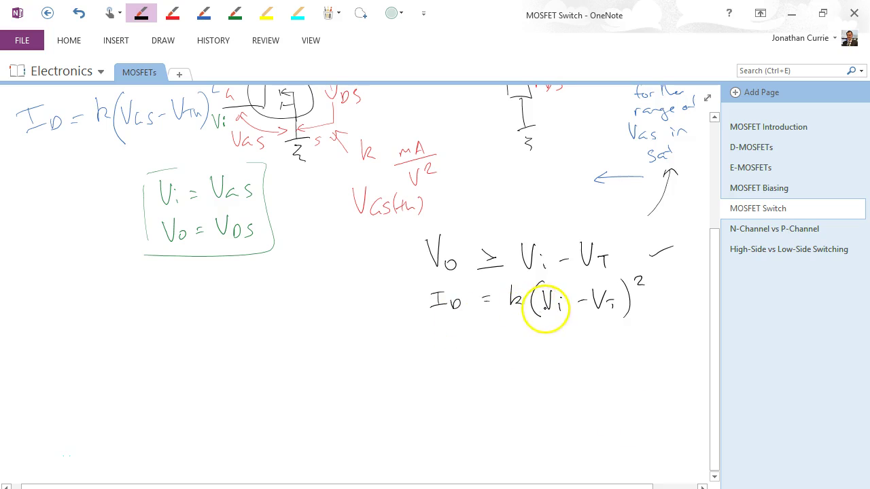
pyautogui.click(172, 12)
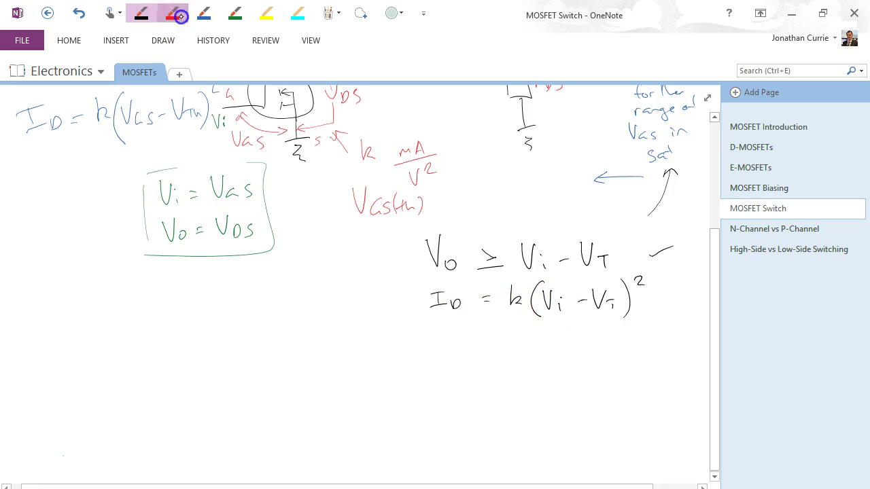
pyautogui.moveTo(547, 242)
pyautogui.mouseDown()
pyautogui.moveTo(520, 277)
pyautogui.moveTo(543, 239)
pyautogui.mouseUp()
pyautogui.moveTo(555, 284); pyautogui.dragTo(537, 288)
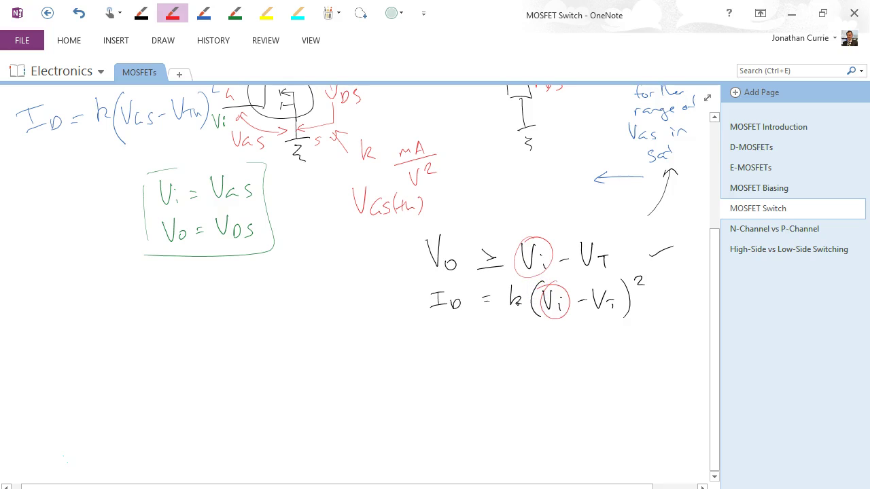
pyautogui.moveTo(714, 355); pyautogui.dragTo(714, 315)
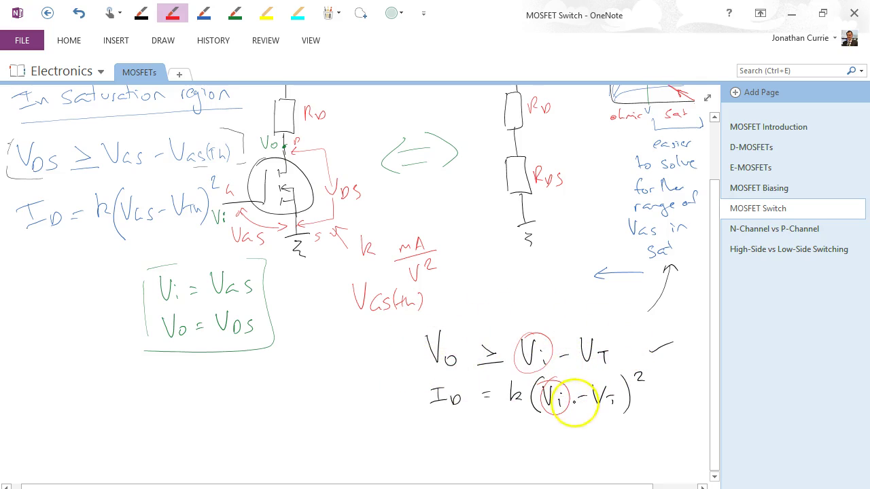
pyautogui.moveTo(510, 377); pyautogui.dragTo(521, 373)
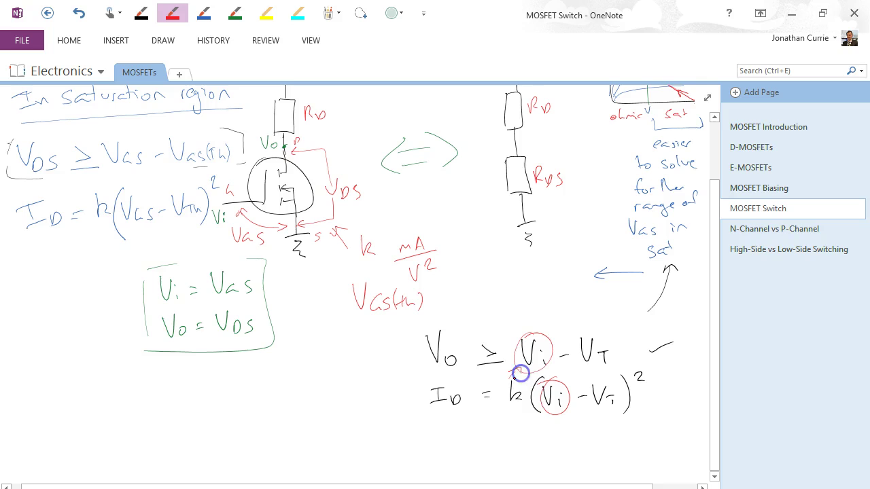
pyautogui.moveTo(389, 355); pyautogui.dragTo(409, 351)
# Step: Write the output voltage equation Vo = VCC − ID·R in blue below the drain current equation
pyautogui.scroll(-3, 691, 435)
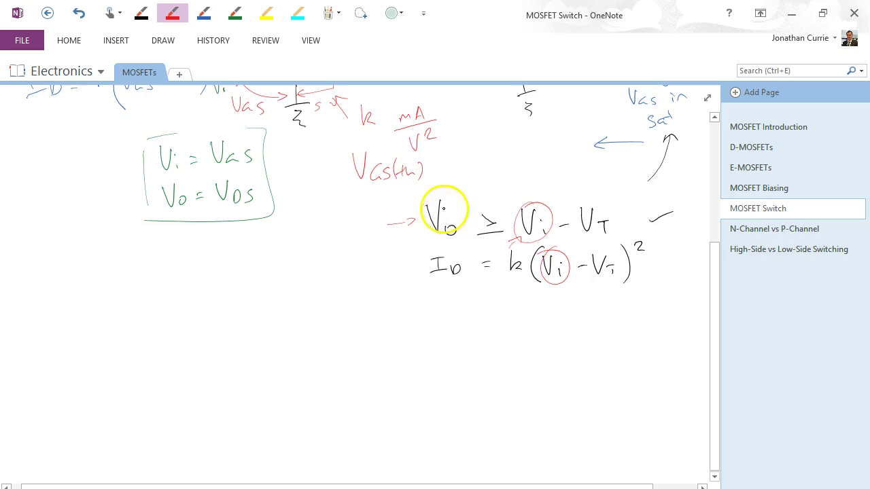
pyautogui.click(136, 15)
pyautogui.click(203, 13)
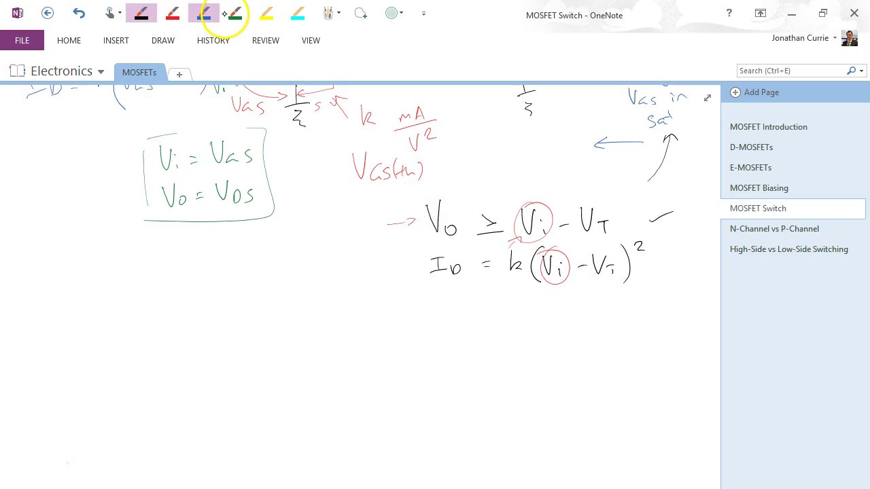
pyautogui.moveTo(407, 316); pyautogui.dragTo(453, 339)
pyautogui.moveTo(474, 312); pyautogui.dragTo(483, 310)
pyautogui.moveTo(500, 325)
pyautogui.mouseDown()
pyautogui.moveTo(495, 333)
pyautogui.moveTo(563, 335)
pyautogui.mouseUp()
pyautogui.moveTo(573, 325); pyautogui.dragTo(579, 329)
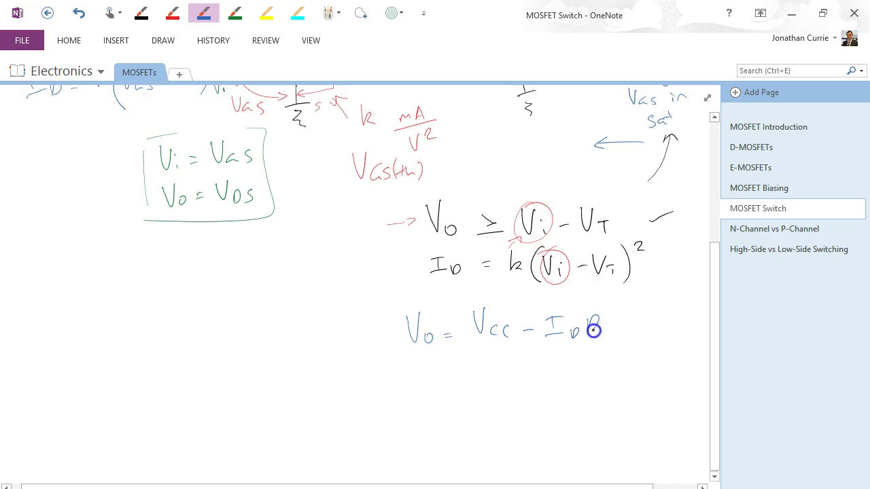
# Step: Label Vo between the two resistors of the equivalent circuit and mark the ID current arrows above RD in both circuits in blue
pyautogui.moveTo(712, 350); pyautogui.dragTo(711, 272)
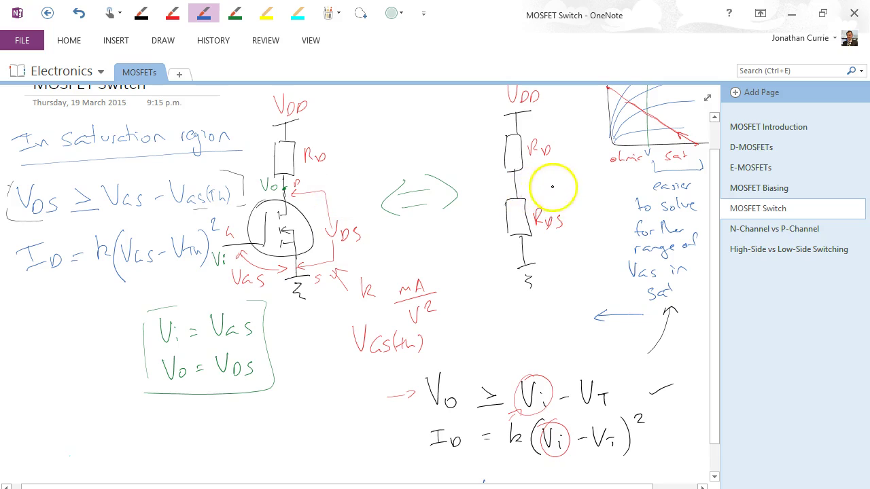
pyautogui.click(521, 188)
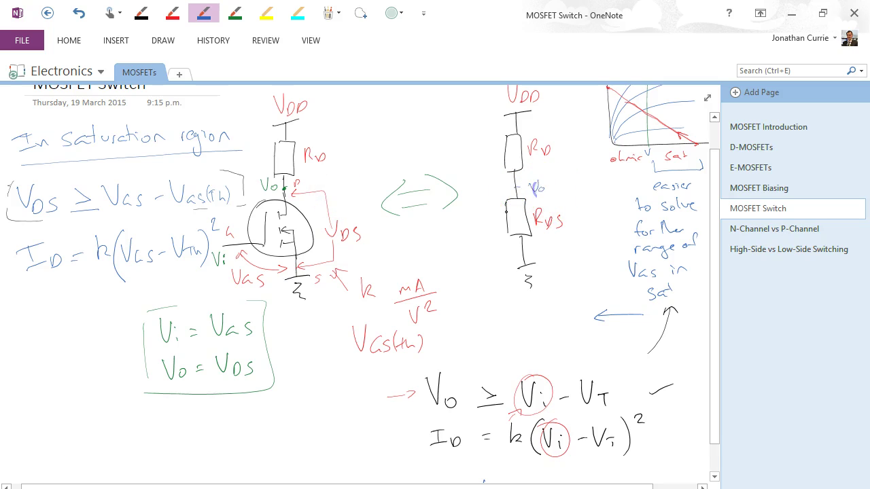
pyautogui.click(289, 132)
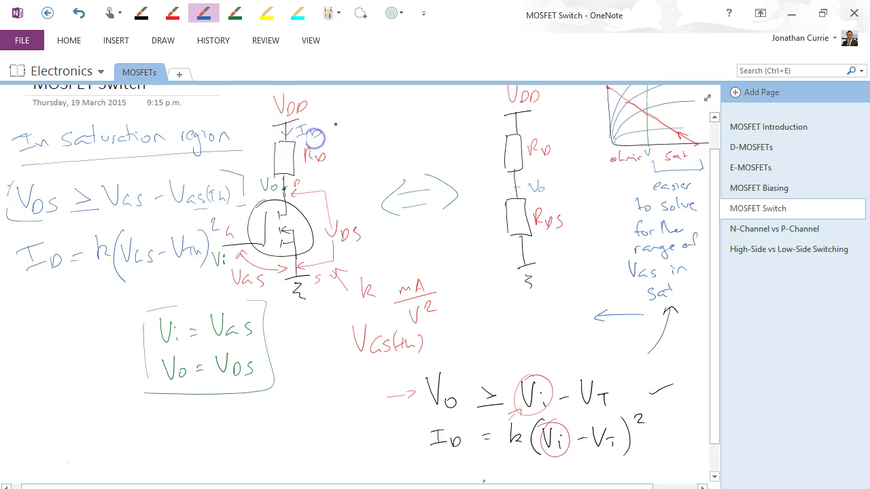
pyautogui.moveTo(512, 115); pyautogui.dragTo(521, 117)
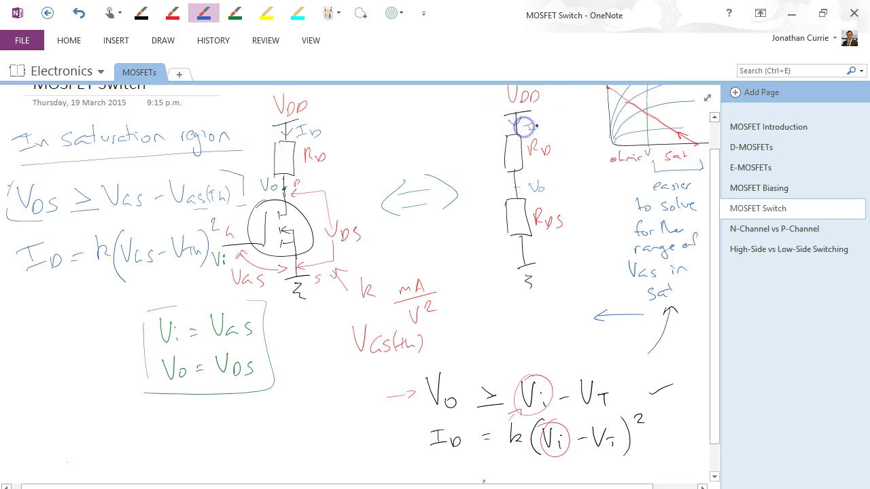